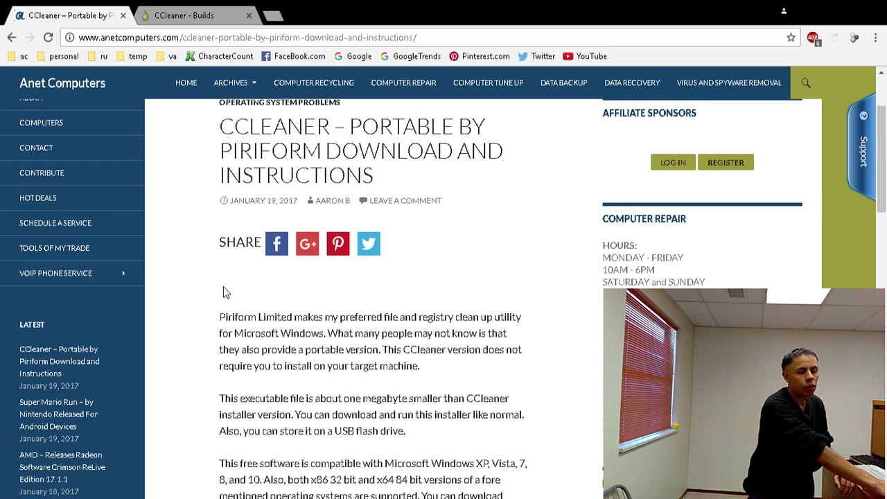
Read through the Anet Computers article on downloading and using CCleaner Portable
{"action": "scroll", "coordinate": [223, 291], "scroll_direction": "down", "scroll_amount": 2}
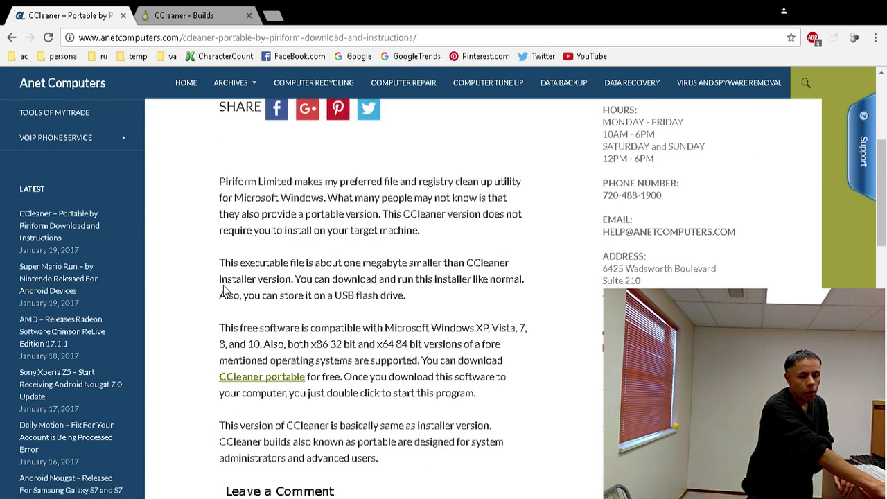
{"action": "scroll", "coordinate": [223, 291], "scroll_direction": "down", "scroll_amount": 3}
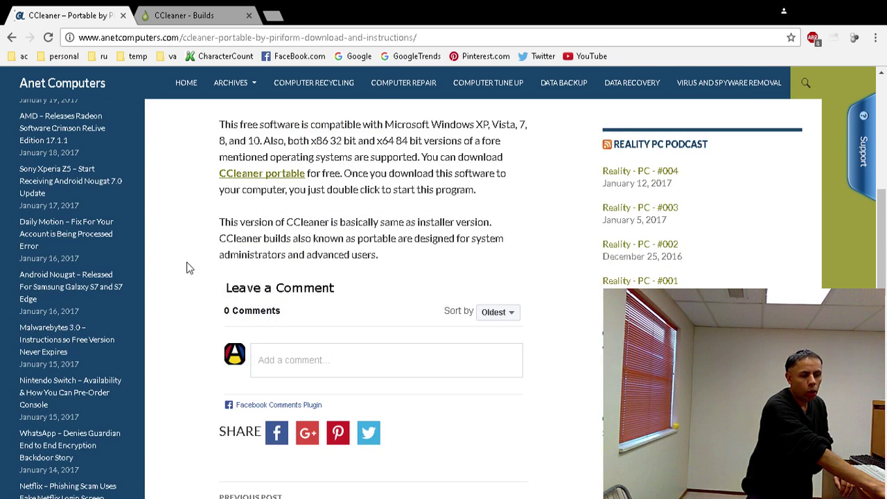
{"action": "scroll", "coordinate": [187, 268], "scroll_direction": "up", "scroll_amount": 1}
{"action": "scroll", "coordinate": [188, 268], "scroll_direction": "up", "scroll_amount": 1}
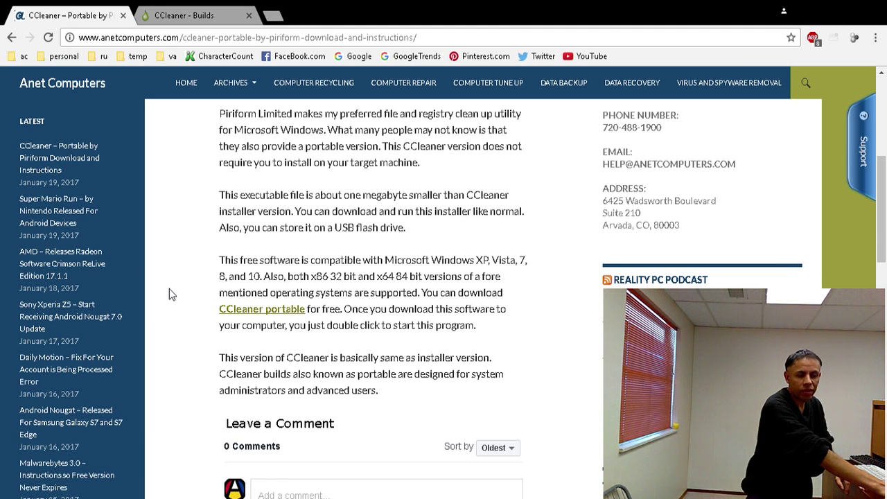
{"action": "scroll", "coordinate": [169, 293], "scroll_direction": "up", "scroll_amount": 2}
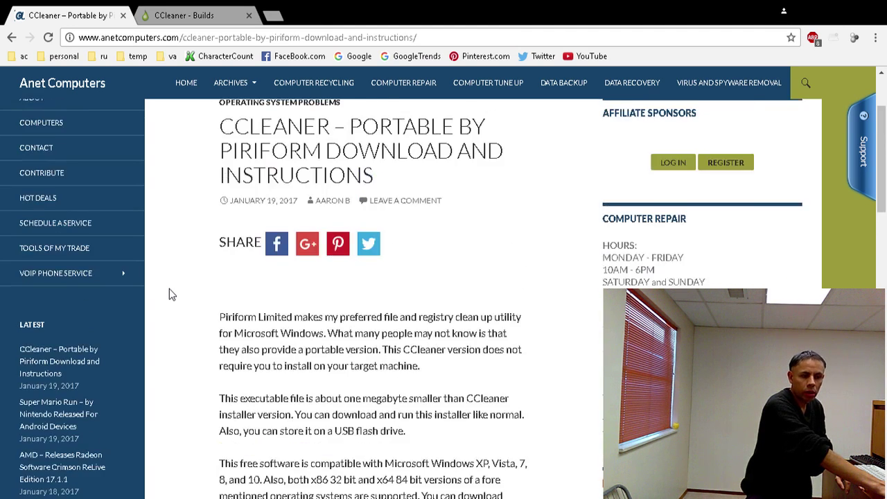
{"action": "scroll", "coordinate": [169, 294], "scroll_direction": "up", "scroll_amount": 2}
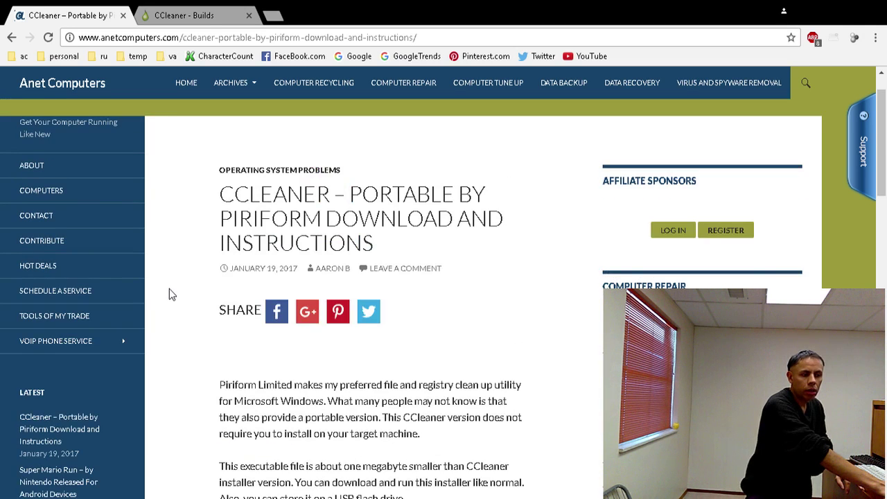
{"action": "scroll", "coordinate": [169, 294], "scroll_direction": "down", "scroll_amount": 1}
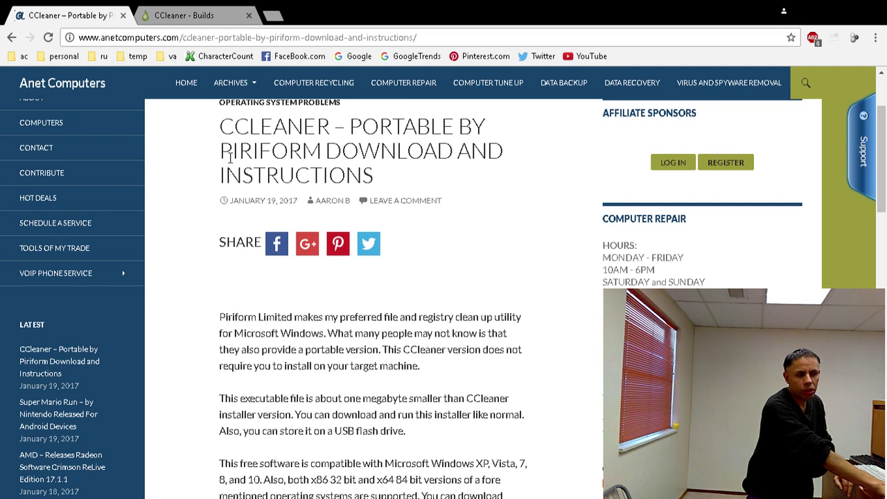
Download the CCleaner - Portable build, ccsetup526.zip, from the Piriform builds page
{"action": "left_click", "coordinate": [221, 25]}
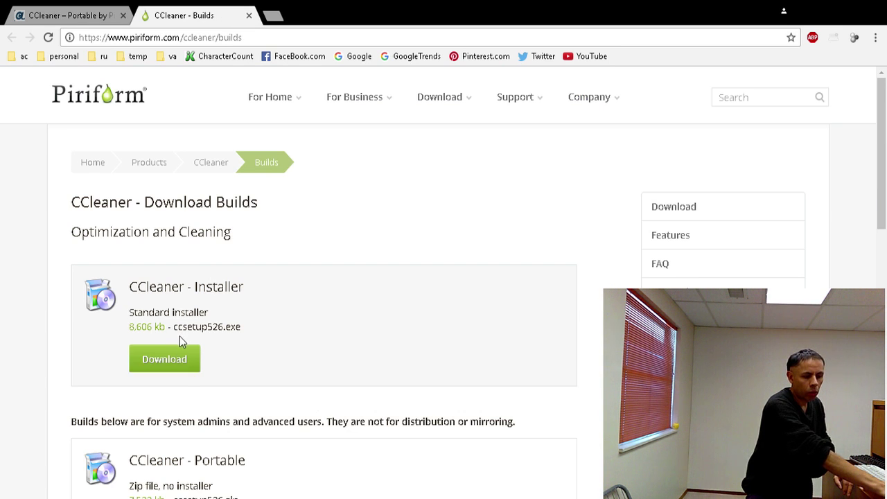
{"action": "scroll", "coordinate": [97, 350], "scroll_direction": "down", "scroll_amount": 2}
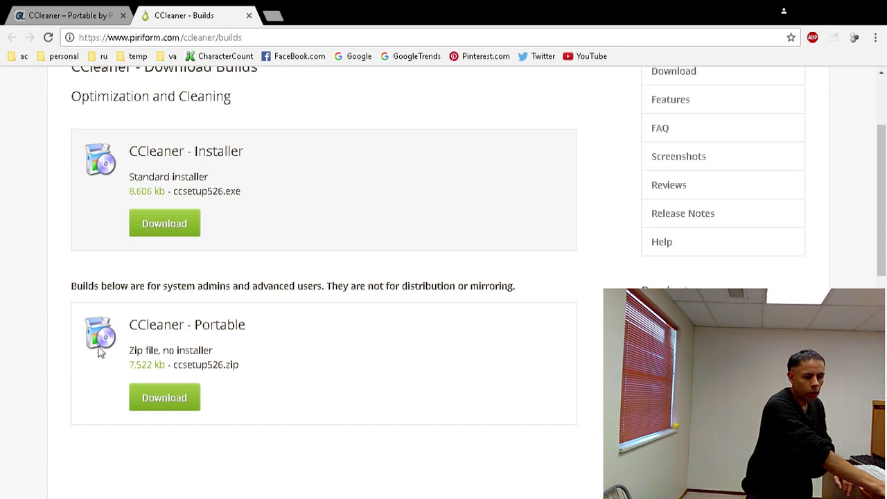
{"action": "left_click", "coordinate": [159, 398]}
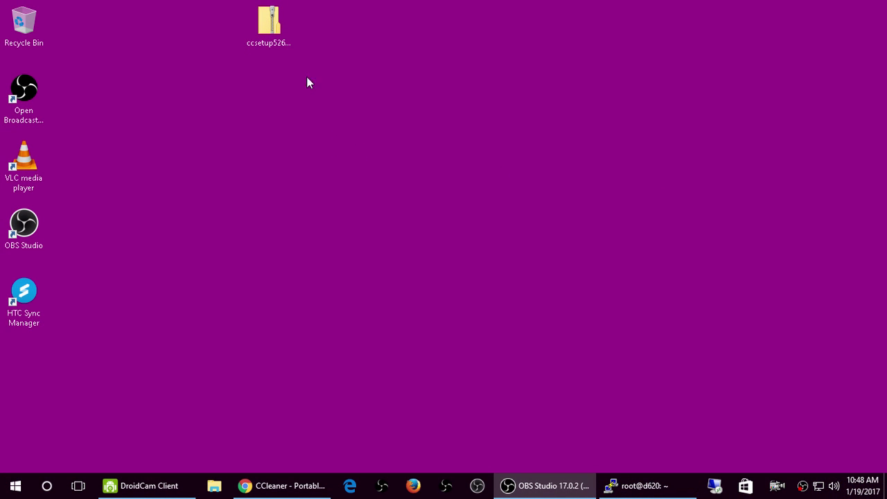
Extract ccsetup526.zip into a ccsetup526 folder on the desktop and close the extracted folder's window
{"action": "left_click_drag", "start_coordinate": [279, 25], "coordinate": [258, 83]}
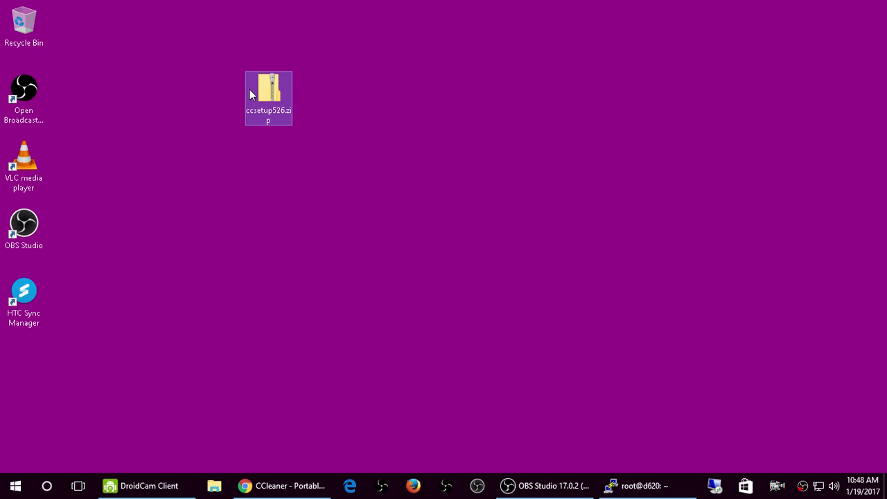
{"action": "right_click", "coordinate": [274, 103]}
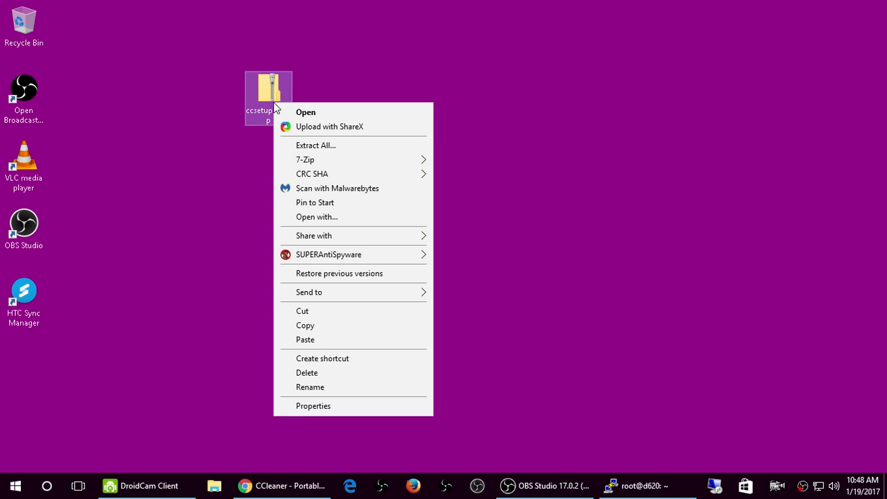
{"action": "left_click", "coordinate": [309, 146]}
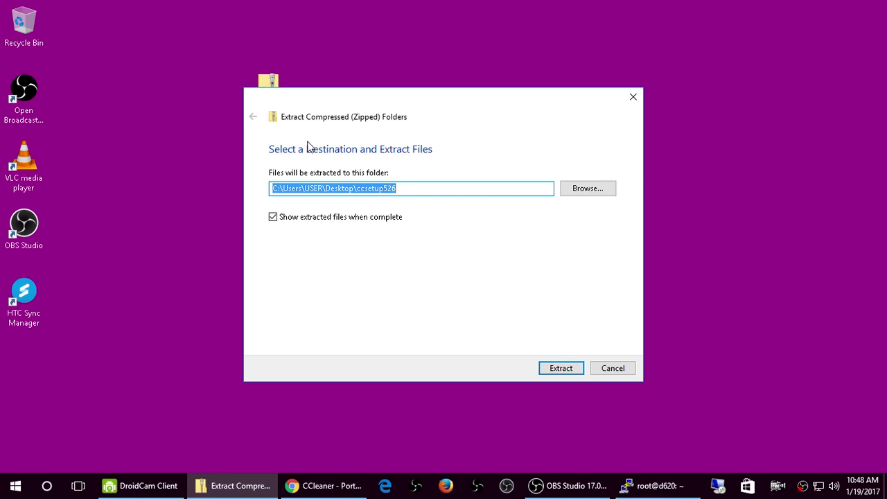
{"action": "left_click", "coordinate": [552, 368]}
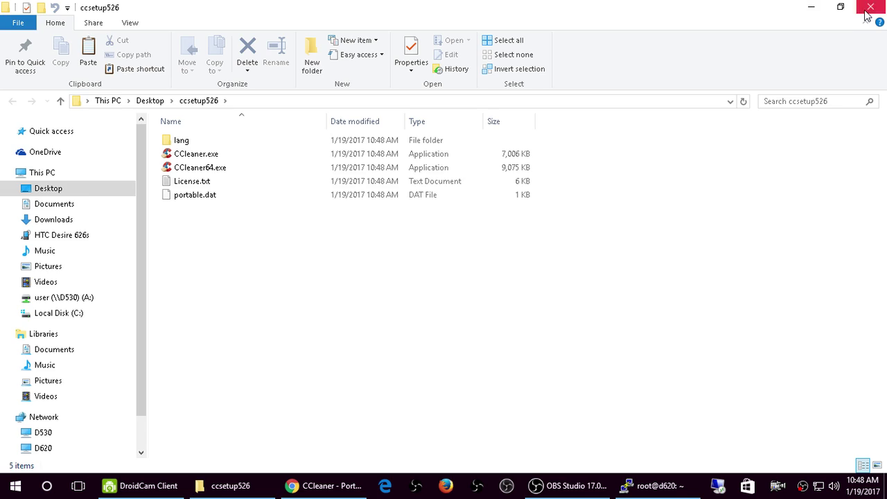
{"action": "left_click", "coordinate": [813, 8]}
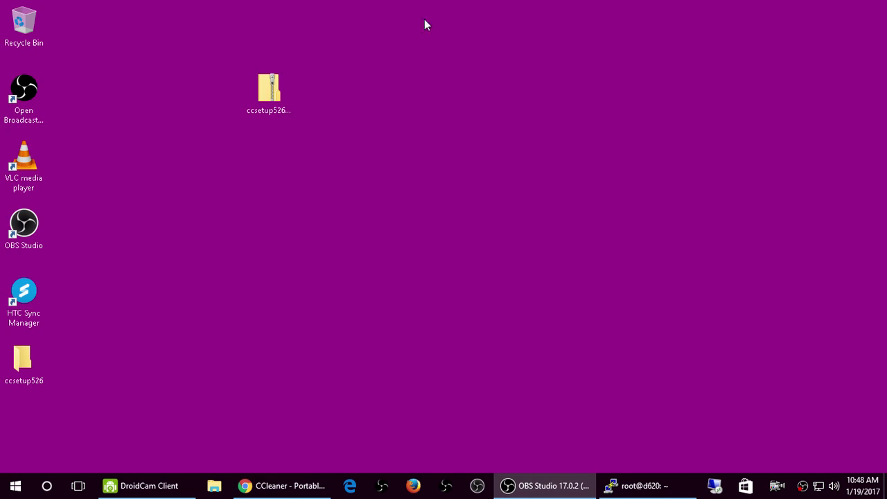
Launch CCleaner64.exe from the extracted ccsetup526 desktop folder and maximize its window
{"action": "double_click", "coordinate": [22, 359]}
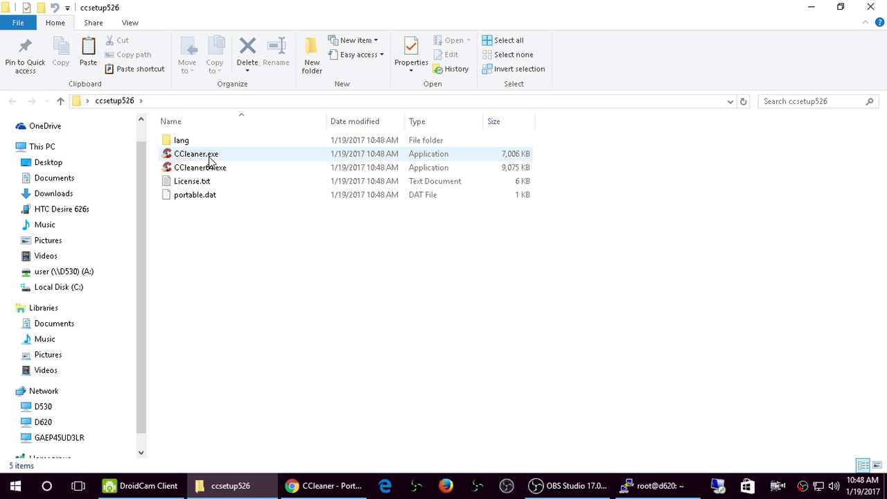
{"action": "left_click", "coordinate": [211, 161]}
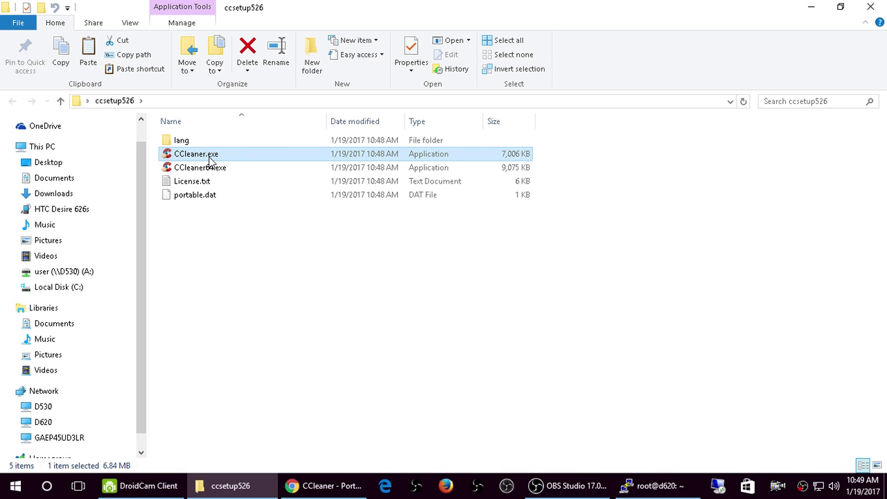
{"action": "left_click", "coordinate": [213, 169]}
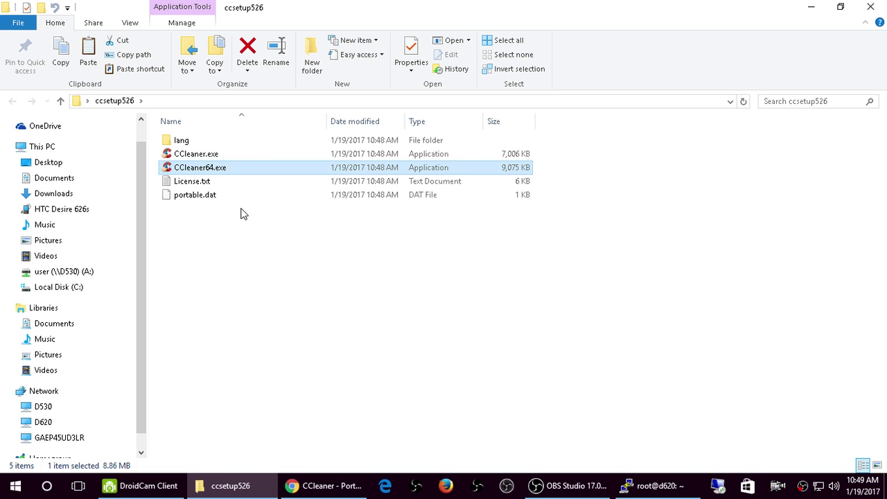
{"action": "double_click", "coordinate": [222, 170]}
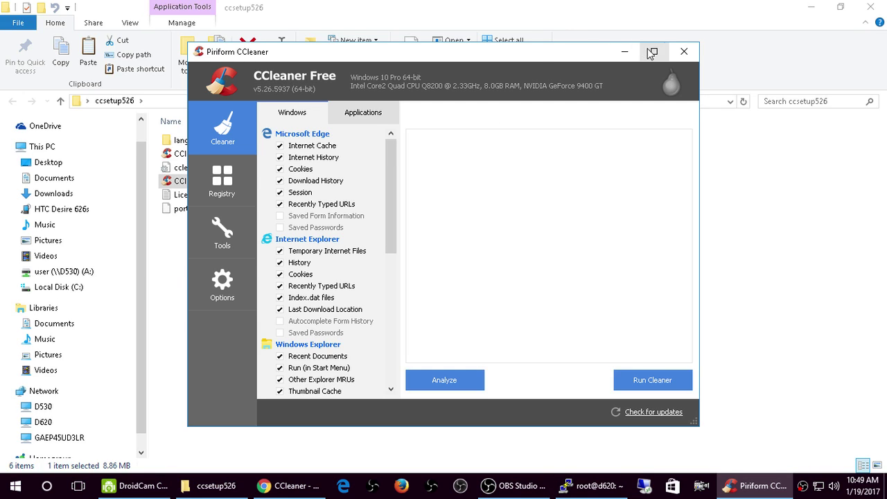
{"action": "left_click", "coordinate": [654, 51]}
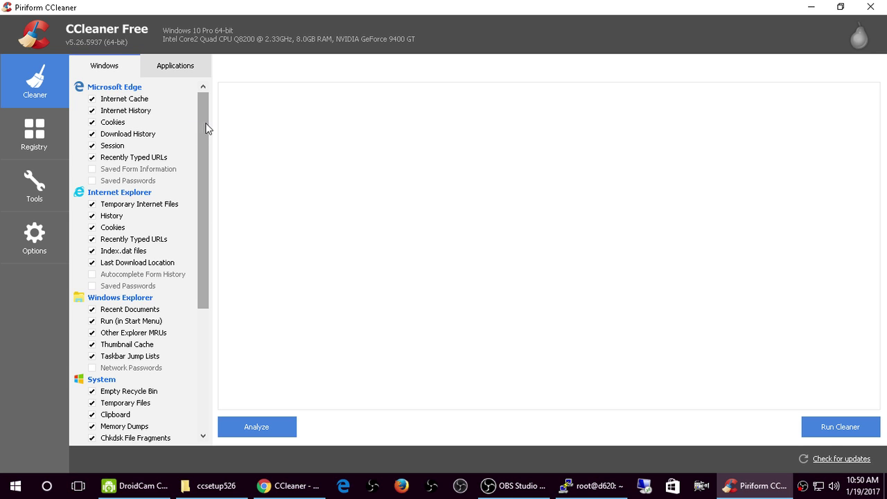
Examine the full lists of Windows and Applications cleaning options in the Cleaner section
{"action": "scroll", "coordinate": [203, 119], "scroll_direction": "down", "scroll_amount": 1}
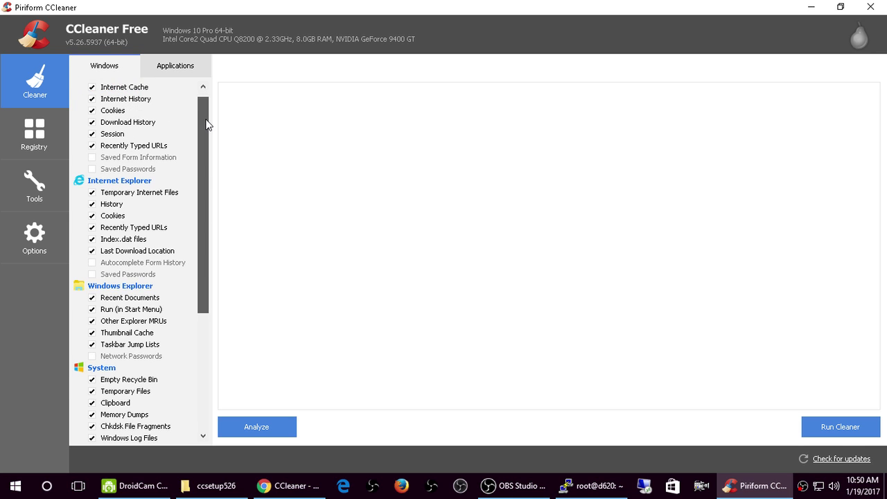
{"action": "left_click_drag", "start_coordinate": [208, 124], "coordinate": [216, 265]}
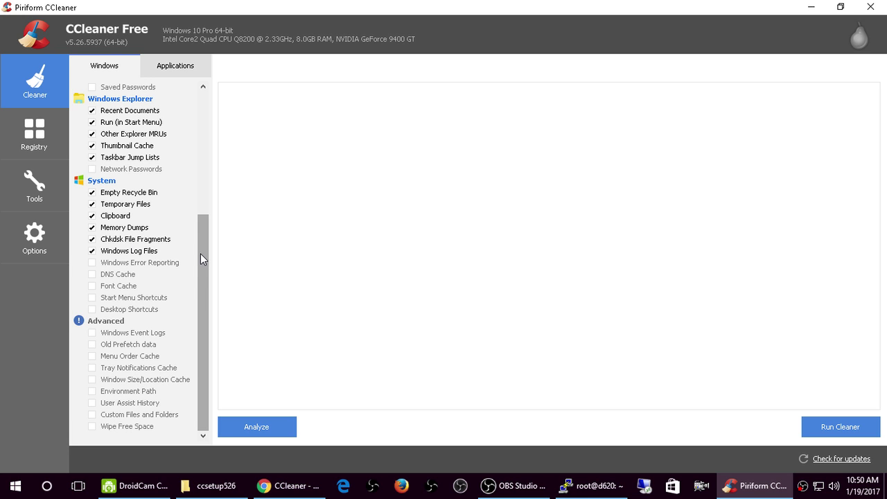
{"action": "left_click_drag", "start_coordinate": [200, 254], "coordinate": [219, 126]}
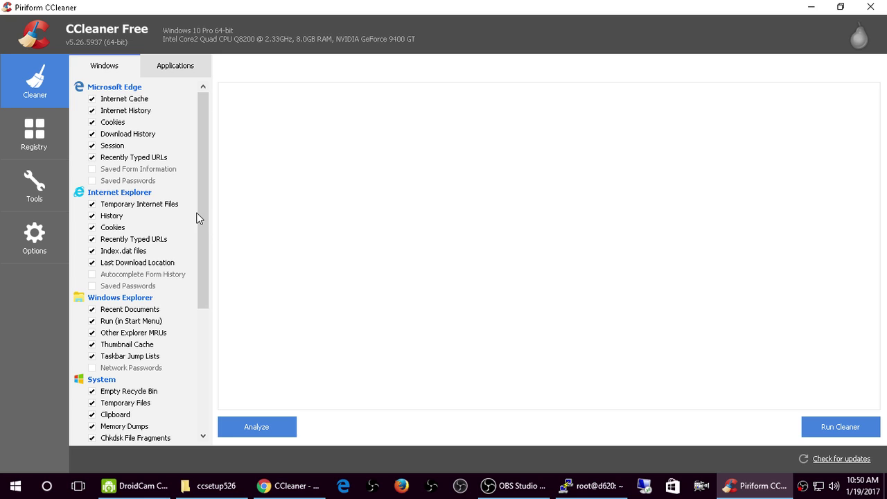
{"action": "left_click", "coordinate": [182, 67]}
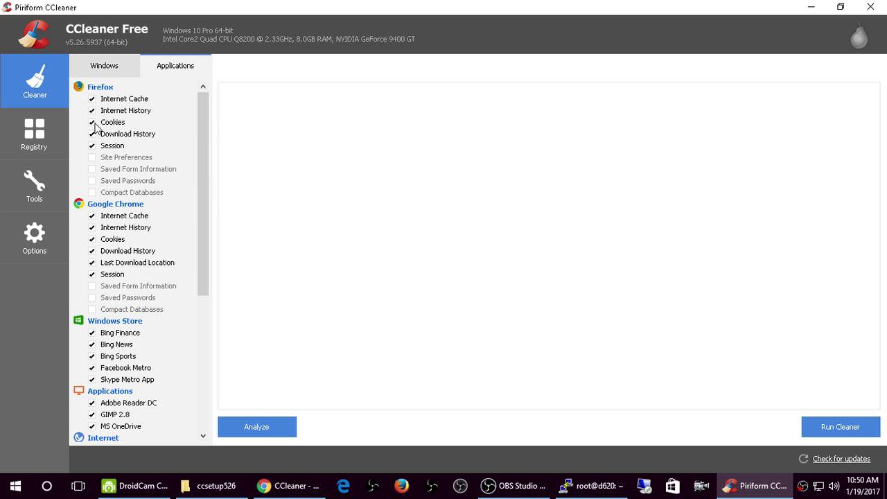
{"action": "scroll", "coordinate": [202, 188], "scroll_direction": "down", "scroll_amount": 4}
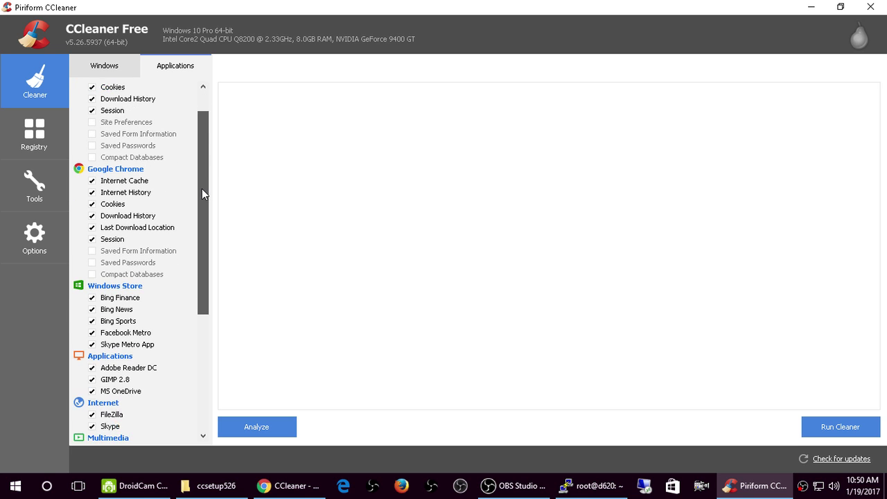
{"action": "left_click_drag", "start_coordinate": [202, 258], "coordinate": [210, 313]}
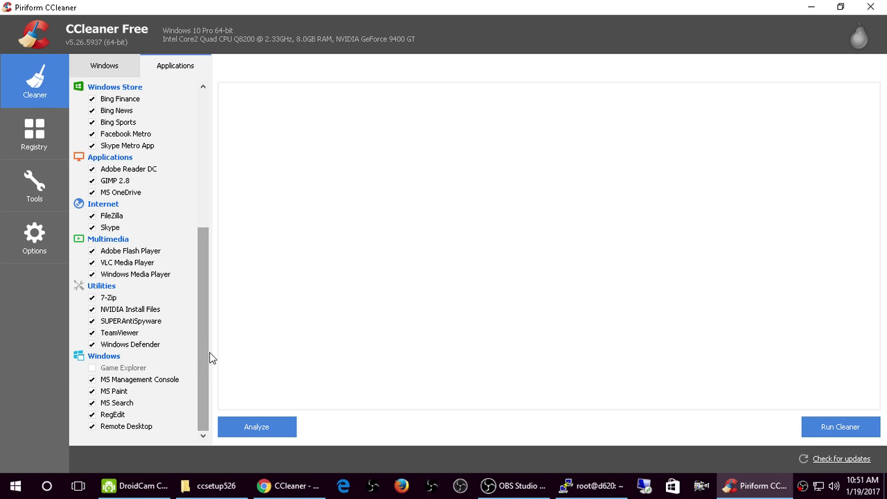
{"action": "left_click_drag", "start_coordinate": [208, 323], "coordinate": [189, 143]}
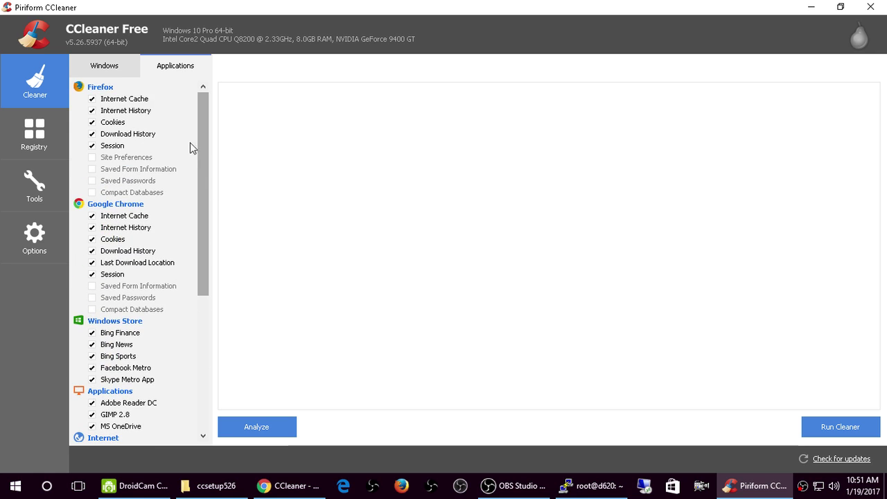
{"action": "left_click", "coordinate": [121, 69]}
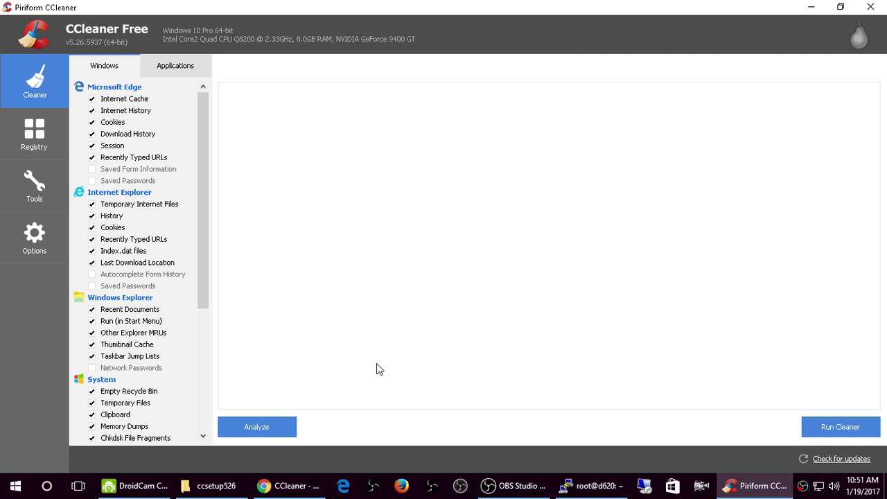
Run the cleaner with the current selections, confirming permanent file deletion and suppressing that warning in future
{"action": "left_click", "coordinate": [824, 430]}
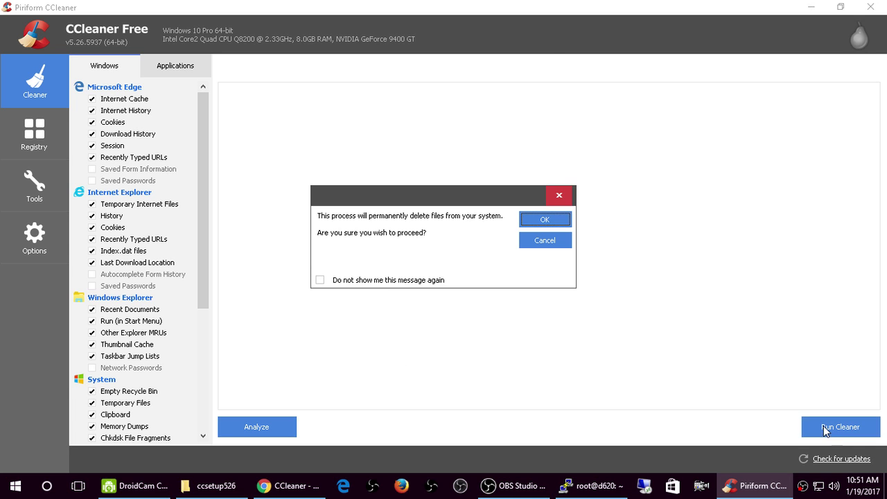
{"action": "left_click", "coordinate": [382, 281]}
{"action": "left_click", "coordinate": [531, 220]}
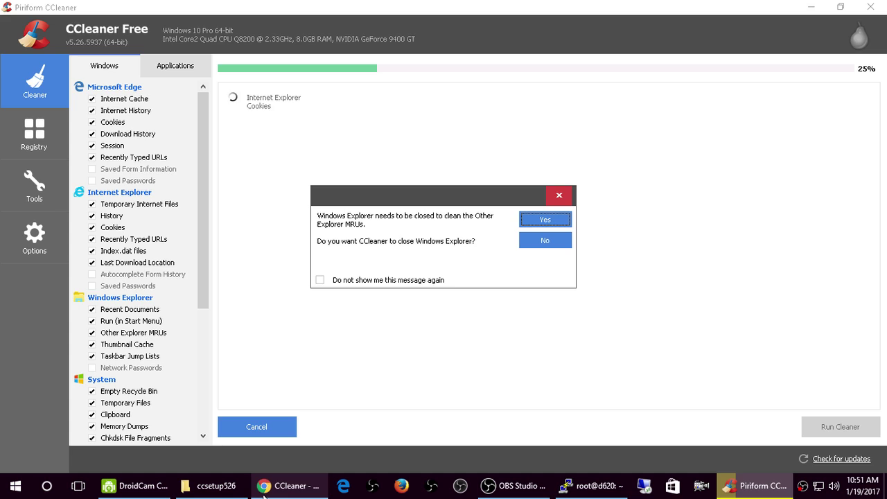
Switch to Chrome and look over the products offered on Piriform's main download page
{"action": "left_click", "coordinate": [290, 486]}
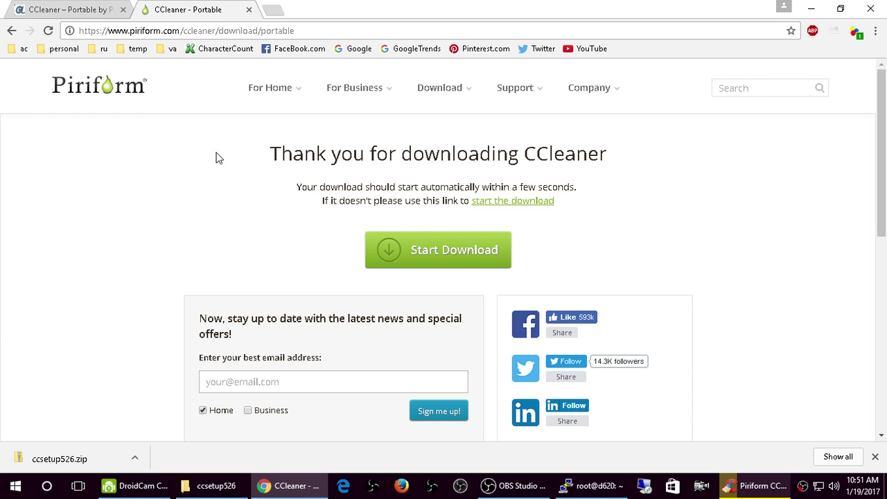
{"action": "left_click", "coordinate": [12, 31]}
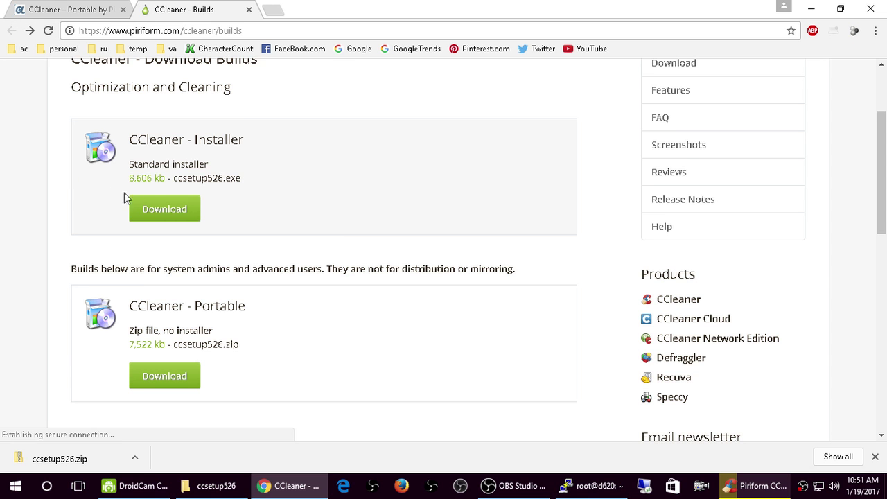
{"action": "scroll", "coordinate": [344, 242], "scroll_direction": "up", "scroll_amount": 3}
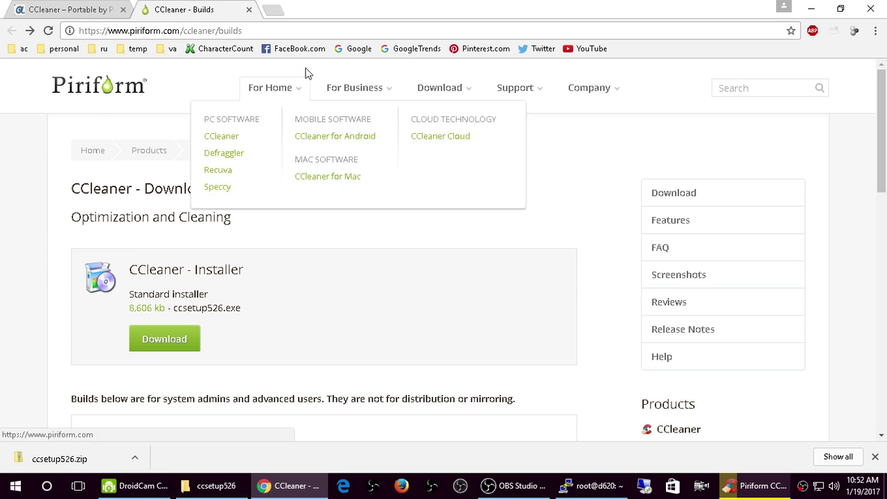
{"action": "left_click", "coordinate": [435, 88]}
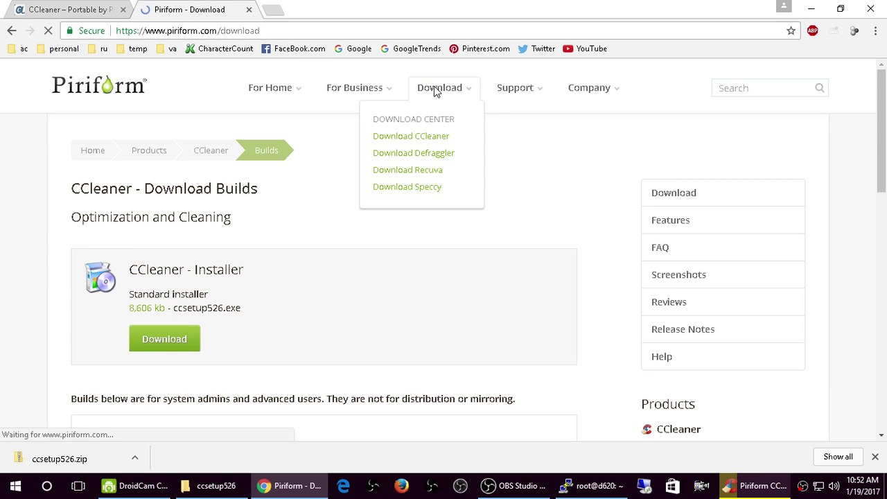
{"action": "scroll", "coordinate": [378, 210], "scroll_direction": "down", "scroll_amount": 5}
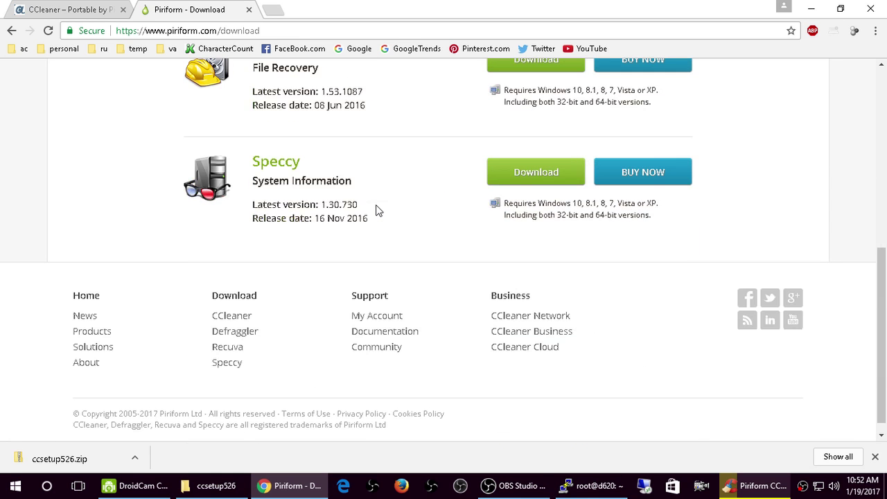
{"action": "scroll", "coordinate": [424, 211], "scroll_direction": "up", "scroll_amount": 6}
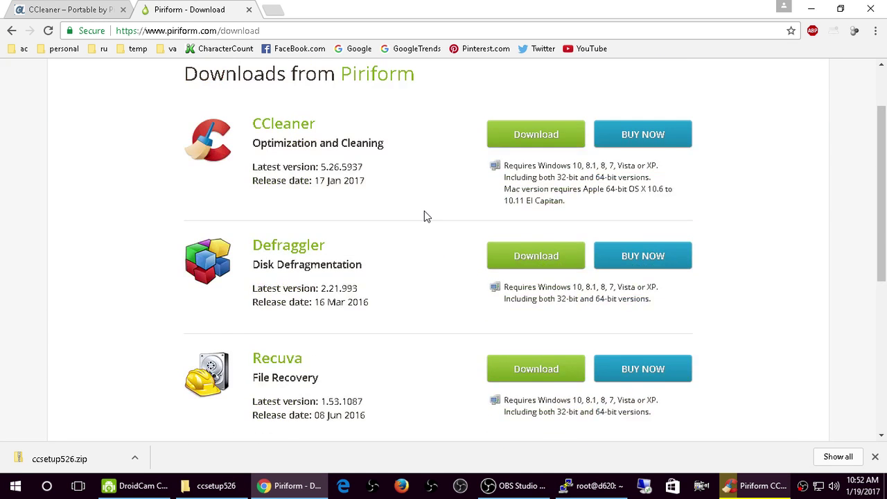
Open the CCleaner builds page from the CCleaner download page and review the installer and portable builds
{"action": "mouse_move", "coordinate": [468, 93]}
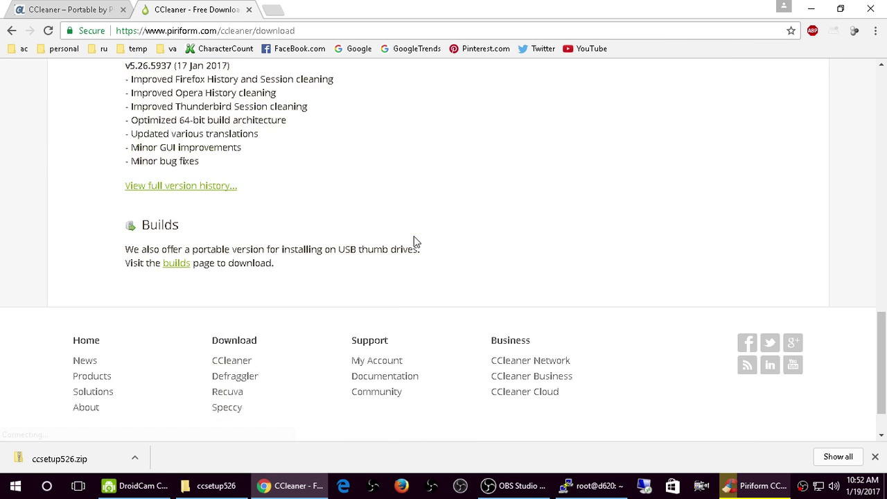
{"action": "scroll", "coordinate": [388, 246], "scroll_direction": "down", "scroll_amount": 1}
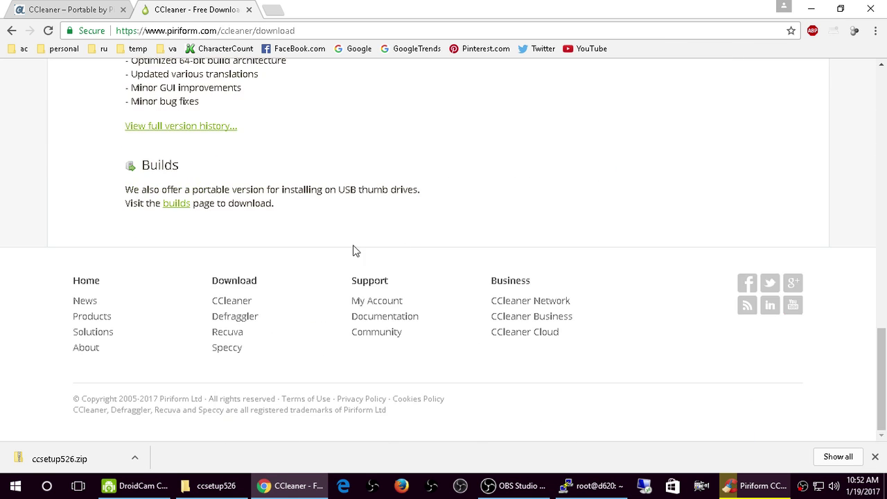
{"action": "left_click", "coordinate": [182, 209]}
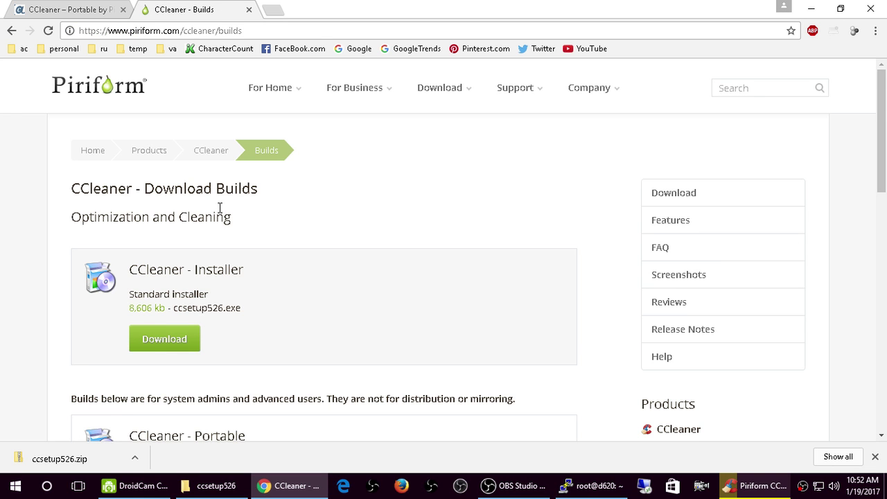
{"action": "scroll", "coordinate": [416, 265], "scroll_direction": "down", "scroll_amount": 2}
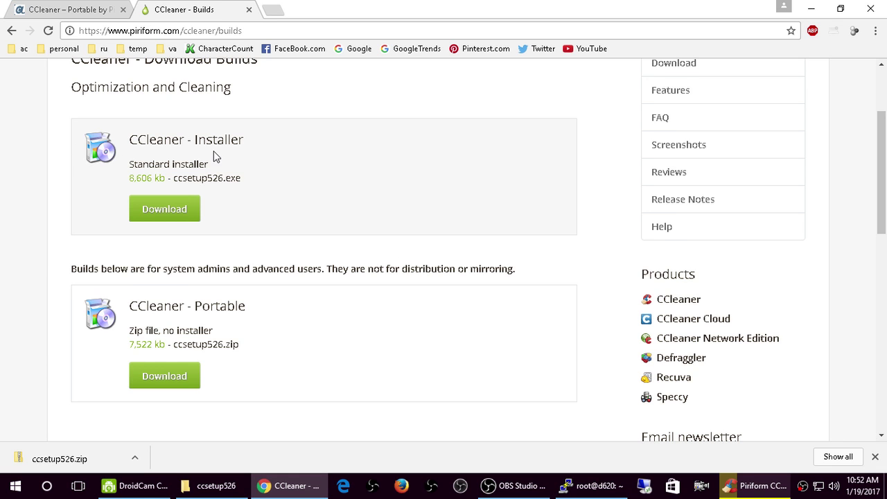
{"action": "scroll", "coordinate": [275, 189], "scroll_direction": "down", "scroll_amount": 1}
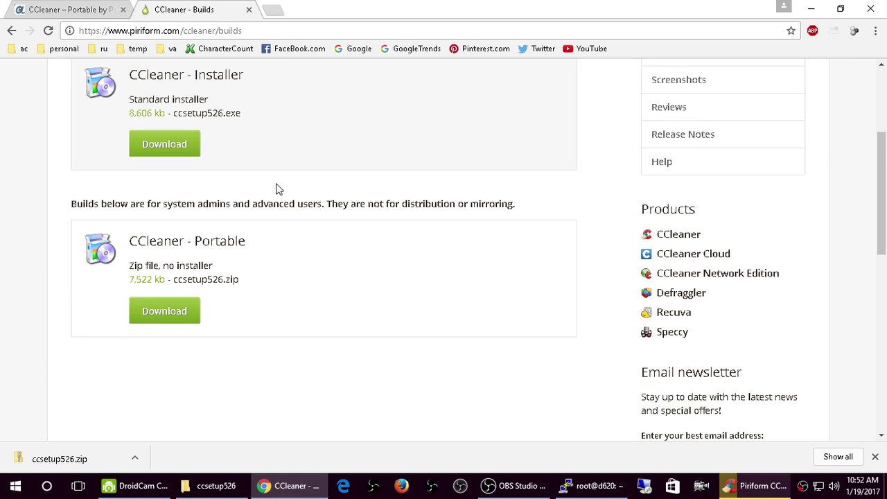
{"action": "scroll", "coordinate": [264, 232], "scroll_direction": "down", "scroll_amount": 1}
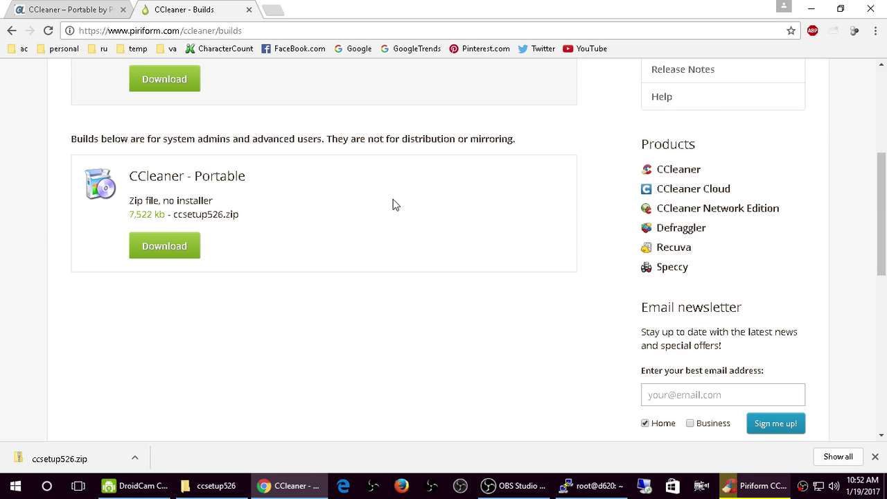
Close Chrome and allow CCleaner to close Windows Explorer for cleaning, suppressing that prompt in future
{"action": "left_click", "coordinate": [249, 10]}
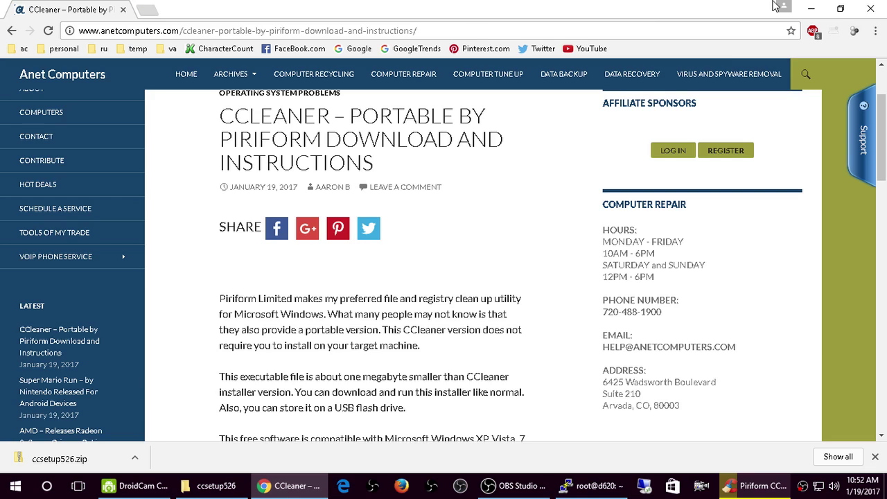
{"action": "left_click", "coordinate": [869, 11]}
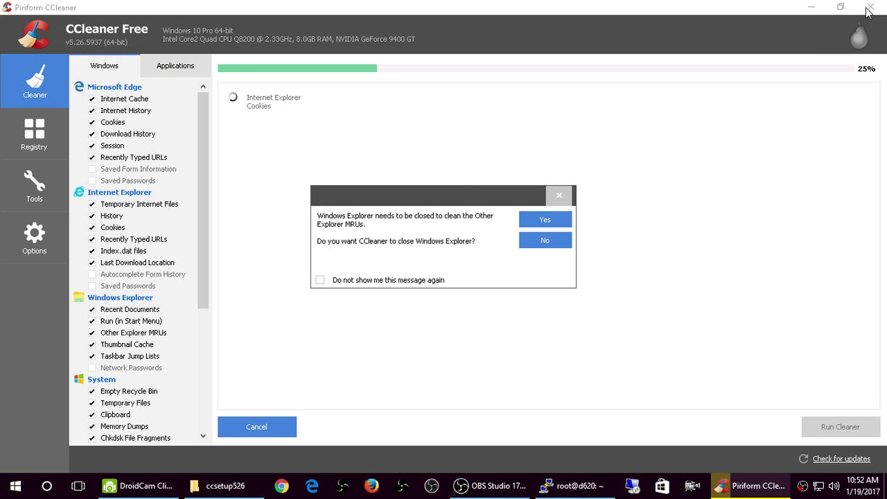
{"action": "left_click", "coordinate": [352, 283]}
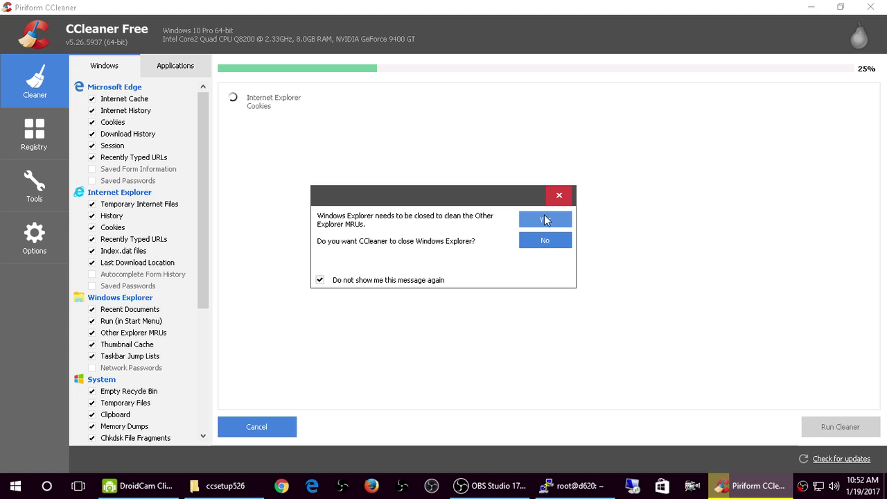
{"action": "left_click", "coordinate": [545, 219]}
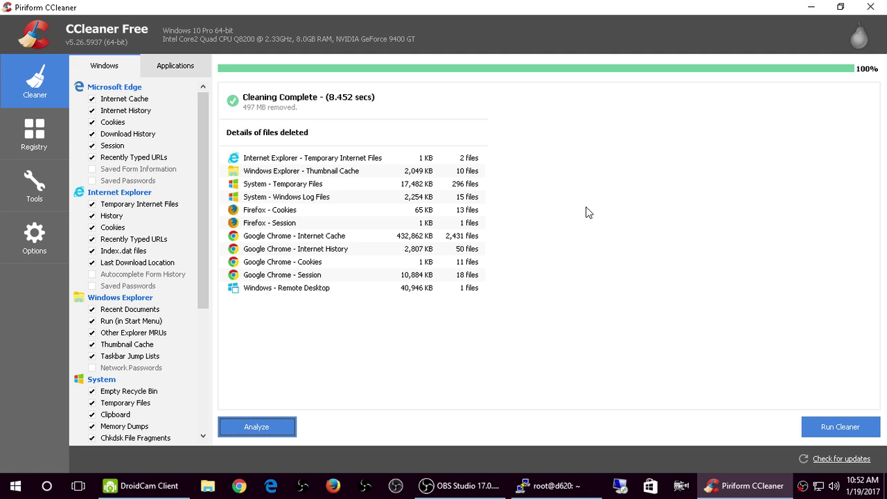
Run the cleaner two more times with the same cleaning selections
{"action": "left_click", "coordinate": [818, 428]}
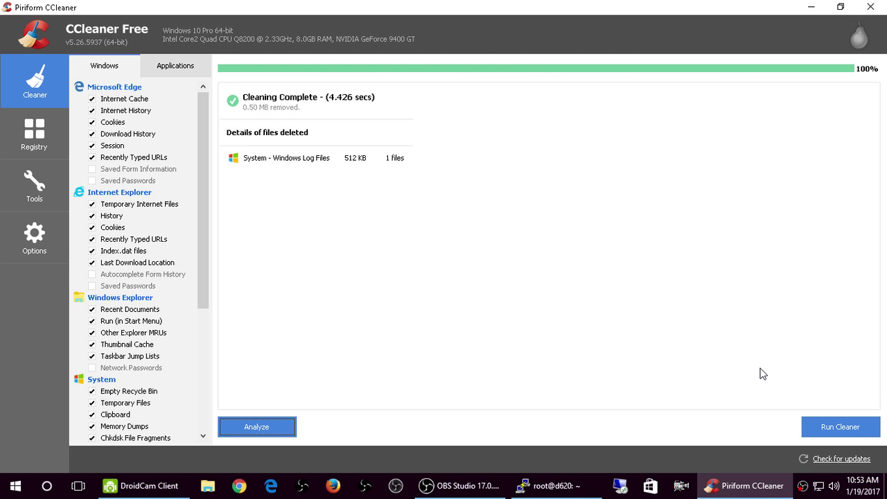
{"action": "left_click", "coordinate": [829, 427]}
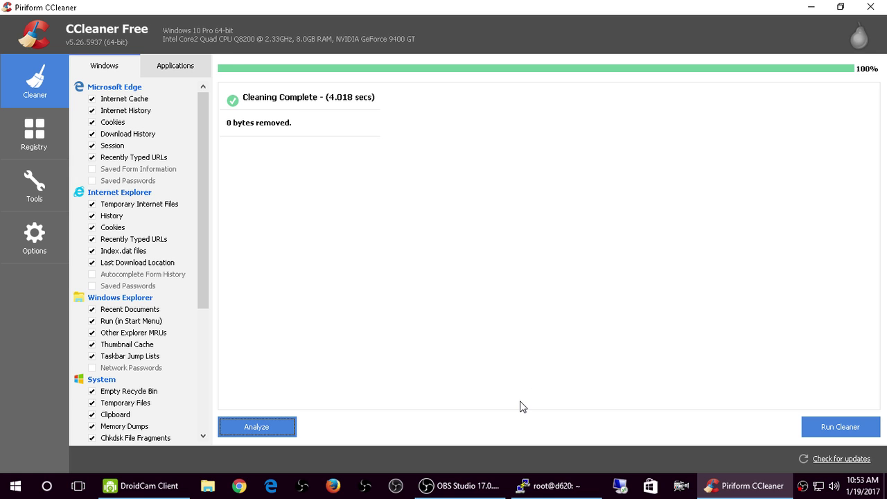
Fix all selected issues from a full registry scan without backing up the registry, and rescan to check
{"action": "left_click", "coordinate": [20, 130]}
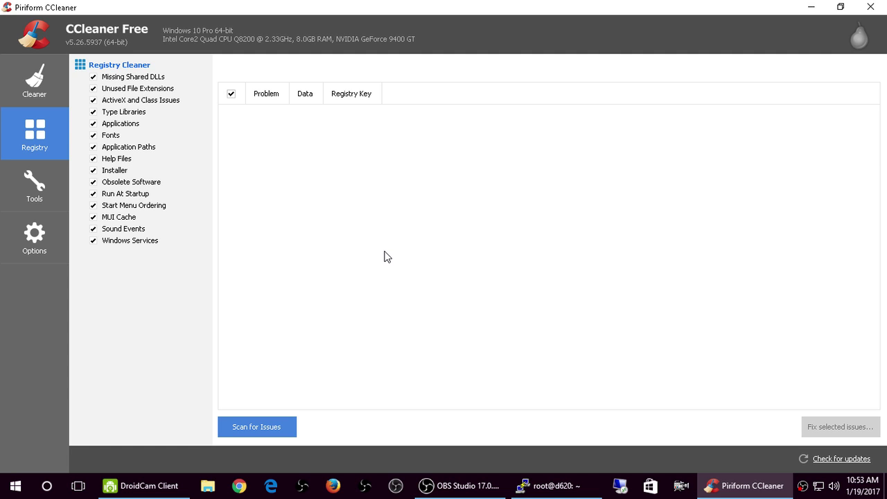
{"action": "left_click", "coordinate": [270, 435]}
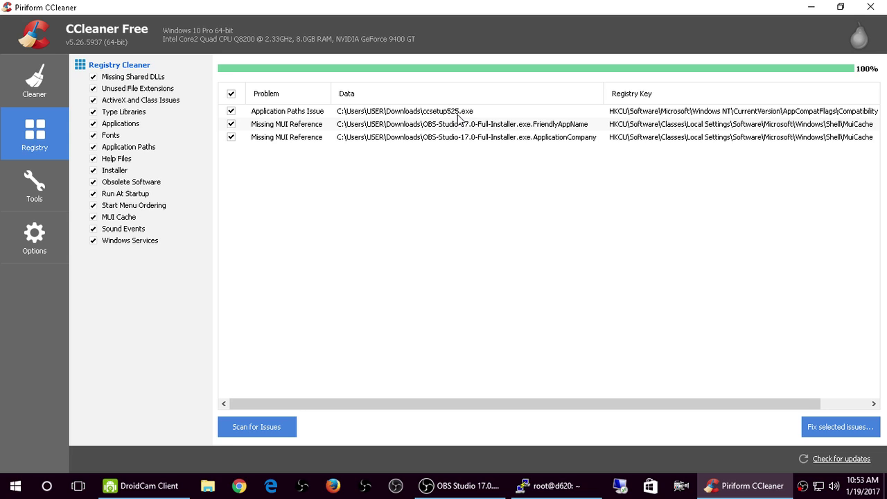
{"action": "left_click", "coordinate": [831, 430]}
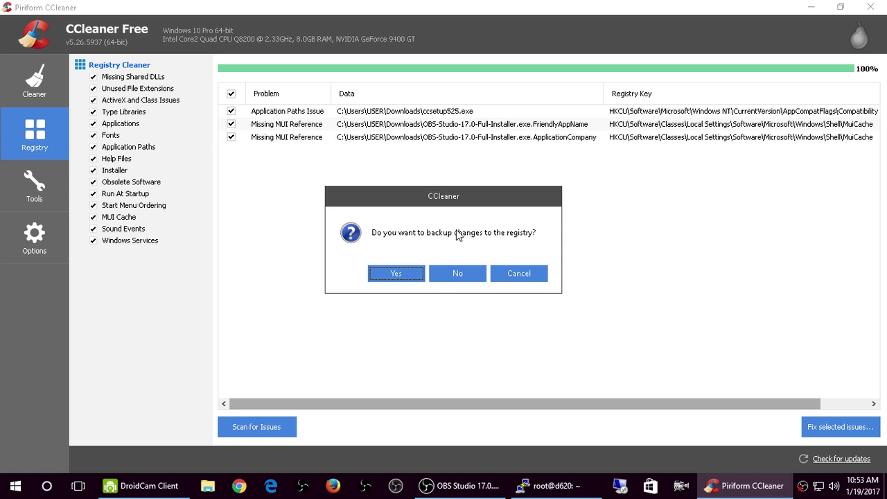
{"action": "left_click", "coordinate": [470, 273]}
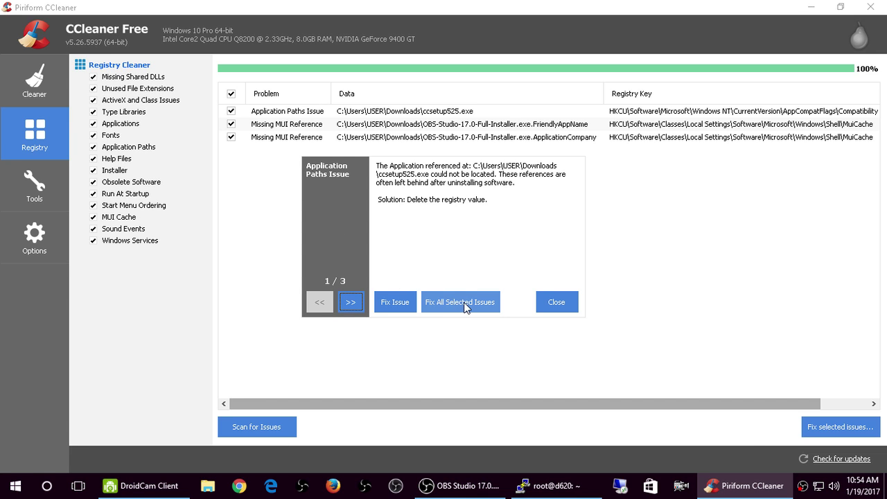
{"action": "left_click", "coordinate": [466, 302]}
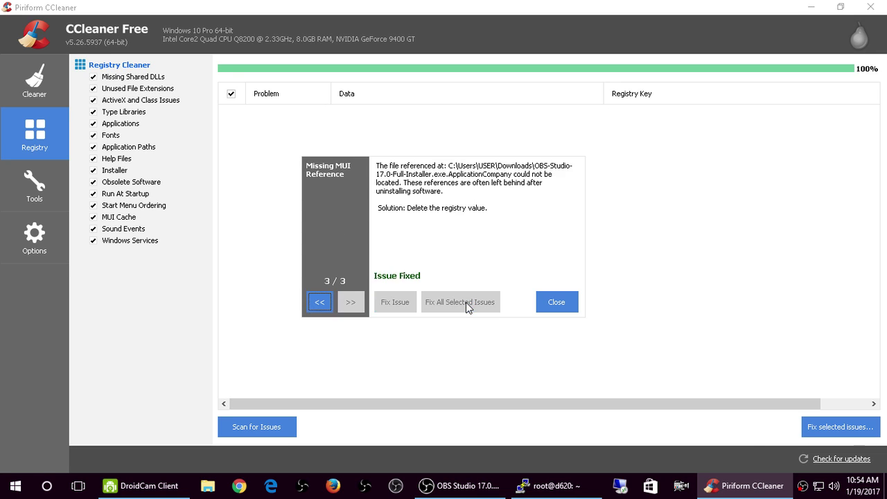
{"action": "left_click", "coordinate": [558, 302]}
{"action": "left_click", "coordinate": [275, 423]}
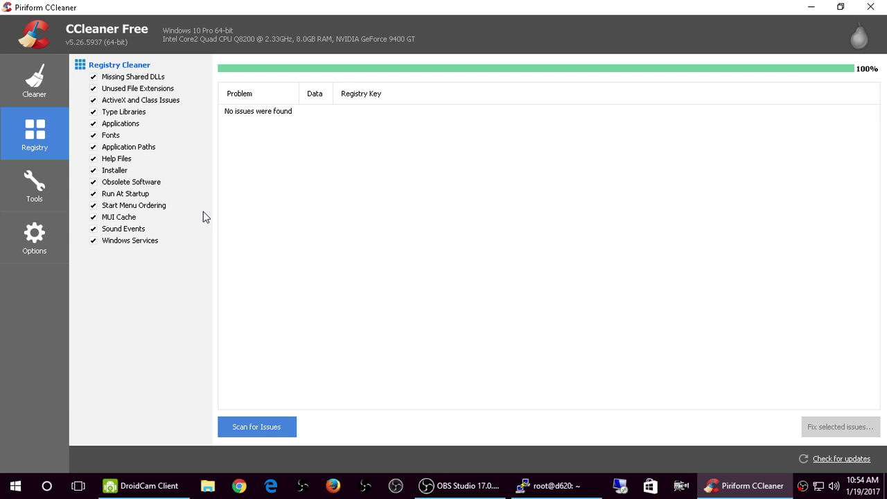
Examine the Startup lists for Windows, Scheduled Tasks and Context Menu, and the Uninstall options for 1394 OHCI Compliant Host Controller (Legacy)
{"action": "left_click", "coordinate": [39, 193]}
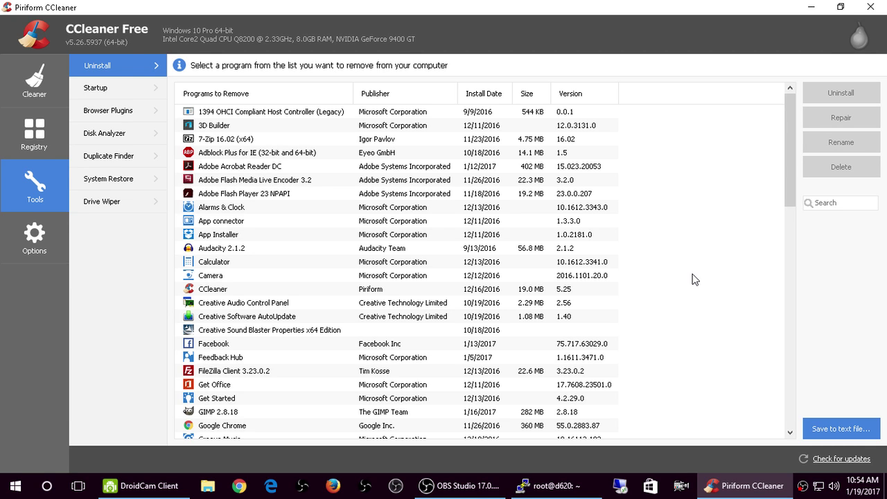
{"action": "left_click", "coordinate": [90, 89]}
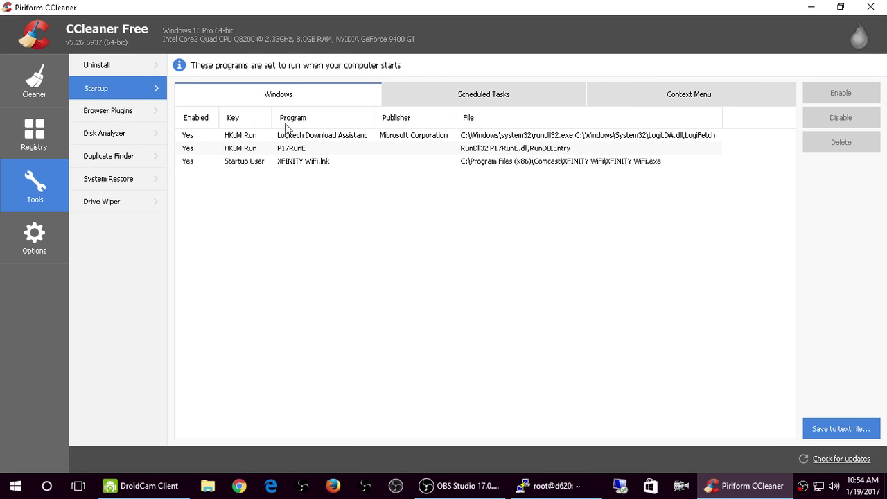
{"action": "left_click", "coordinate": [483, 97]}
{"action": "left_click", "coordinate": [662, 101]}
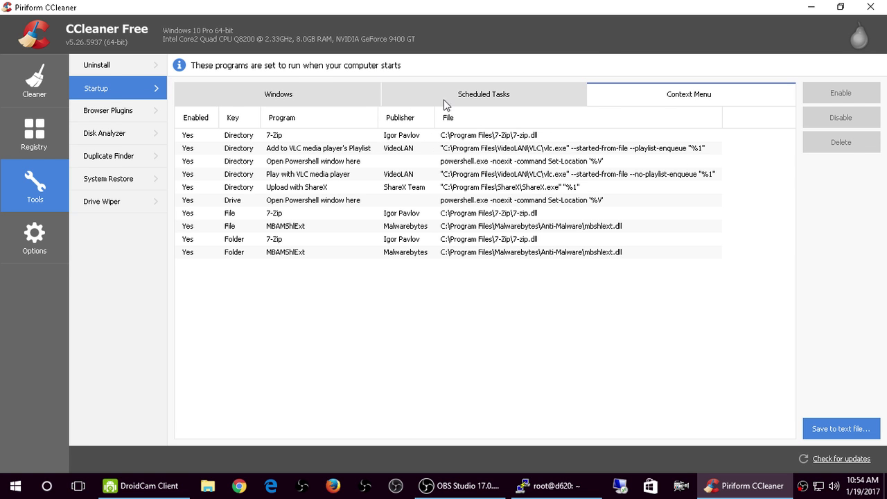
{"action": "left_click", "coordinate": [123, 64]}
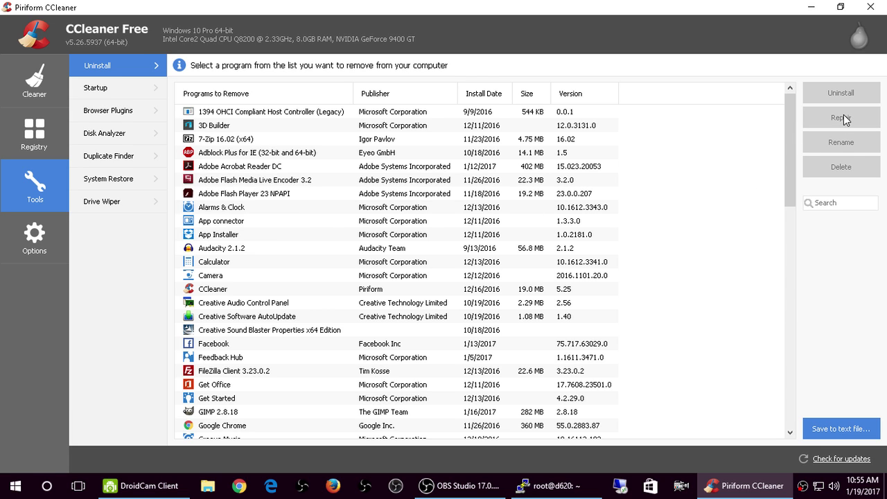
{"action": "left_click", "coordinate": [284, 113]}
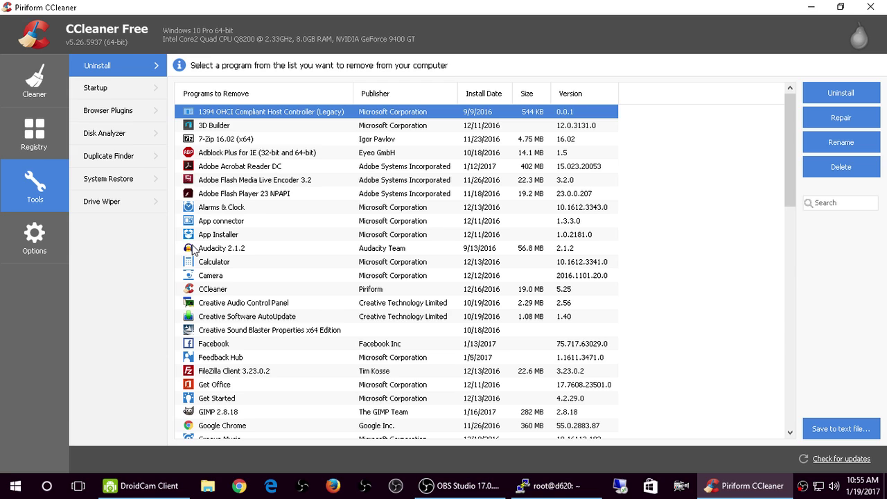
Examine the browser plugins listed for Internet Explorer, Firefox and Google Chrome
{"action": "left_click", "coordinate": [118, 108]}
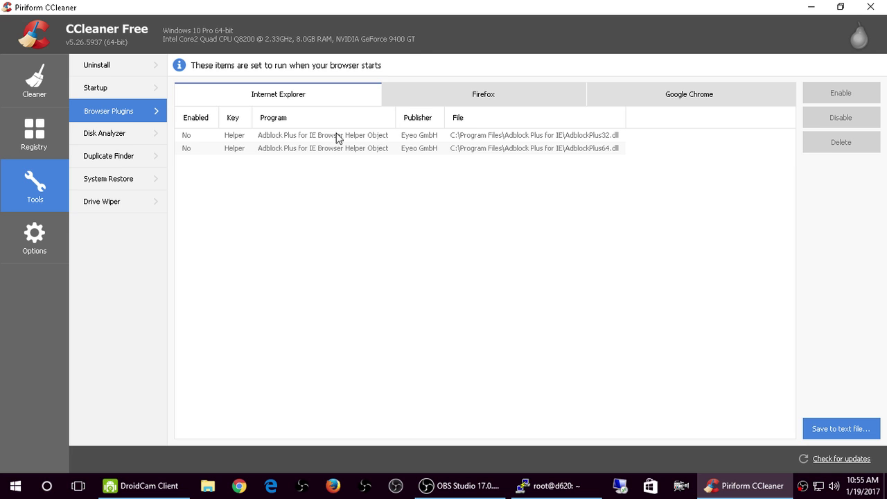
{"action": "left_click", "coordinate": [511, 97]}
{"action": "left_click", "coordinate": [709, 94]}
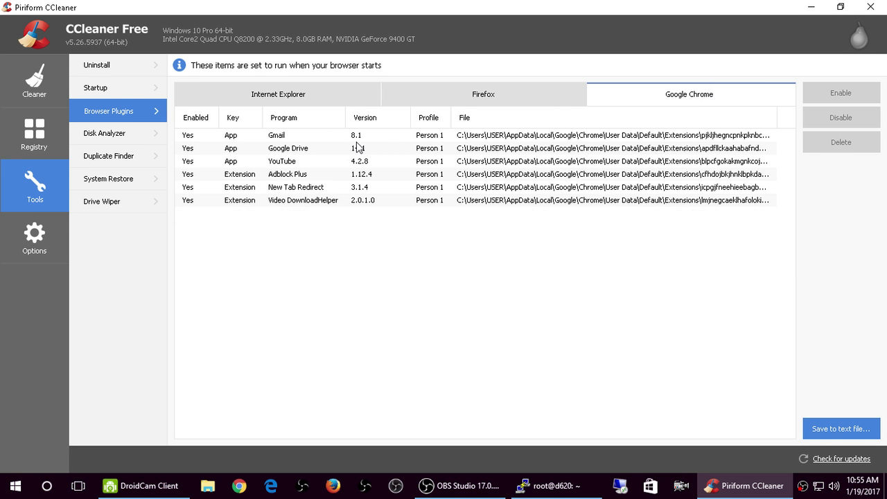
{"action": "left_click", "coordinate": [254, 102]}
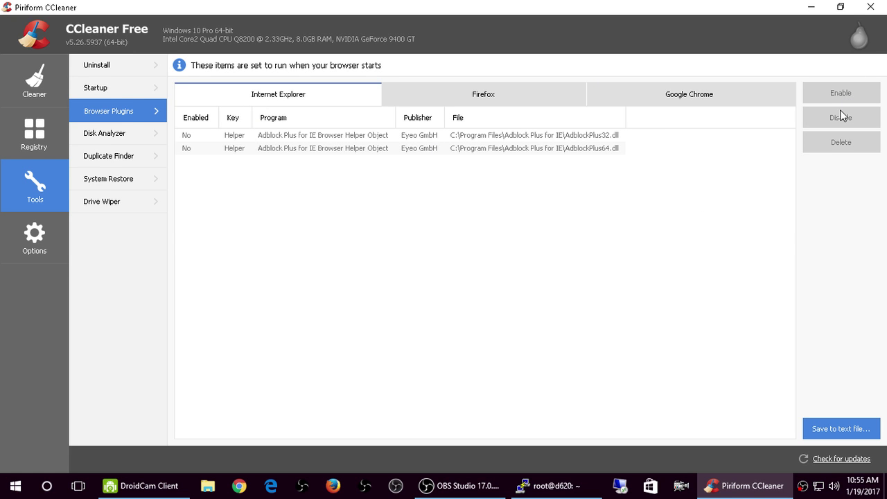
Look over the Disk Analyzer and Duplicate Finder settings and the list of System Restore points
{"action": "left_click", "coordinate": [130, 132]}
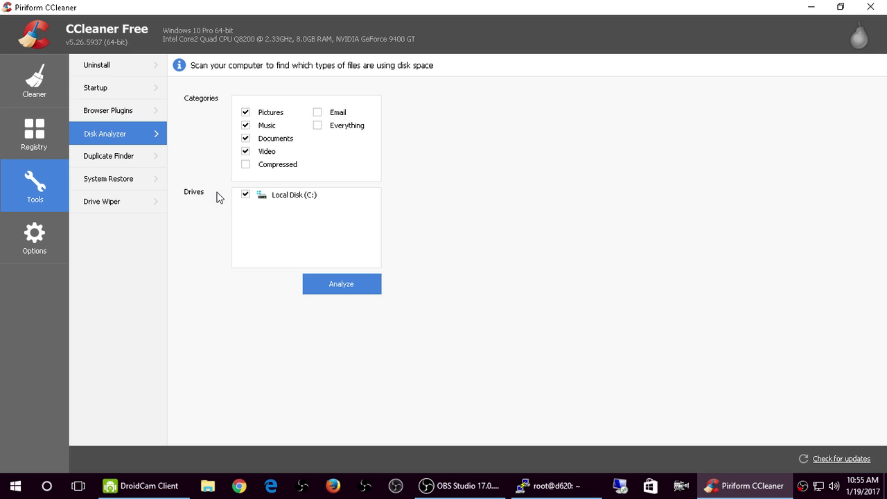
{"action": "left_click", "coordinate": [121, 160]}
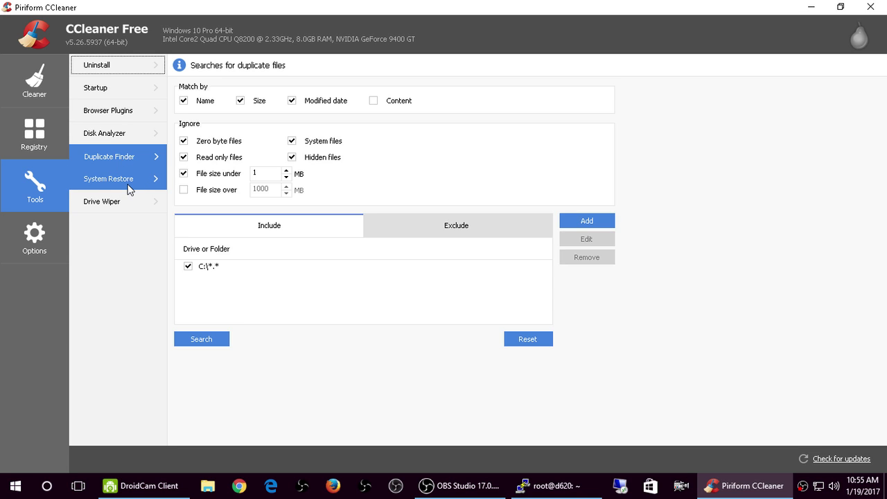
{"action": "left_click", "coordinate": [129, 189]}
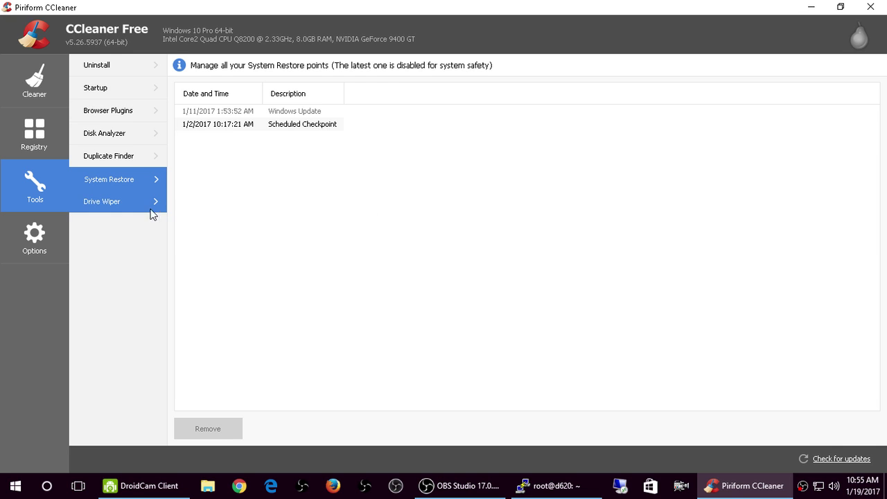
Look over the Drive Wiper settings and the available wipe types, keeping Free Space Only
{"action": "left_click", "coordinate": [127, 203]}
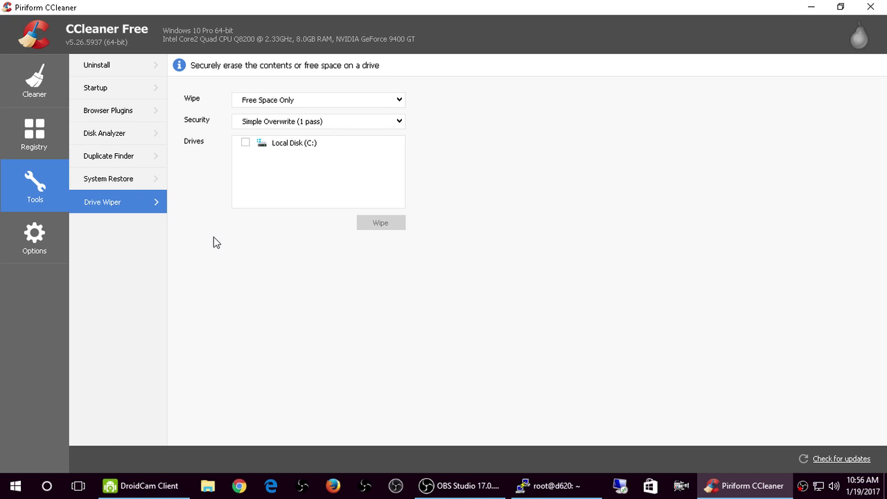
{"action": "left_click", "coordinate": [398, 99]}
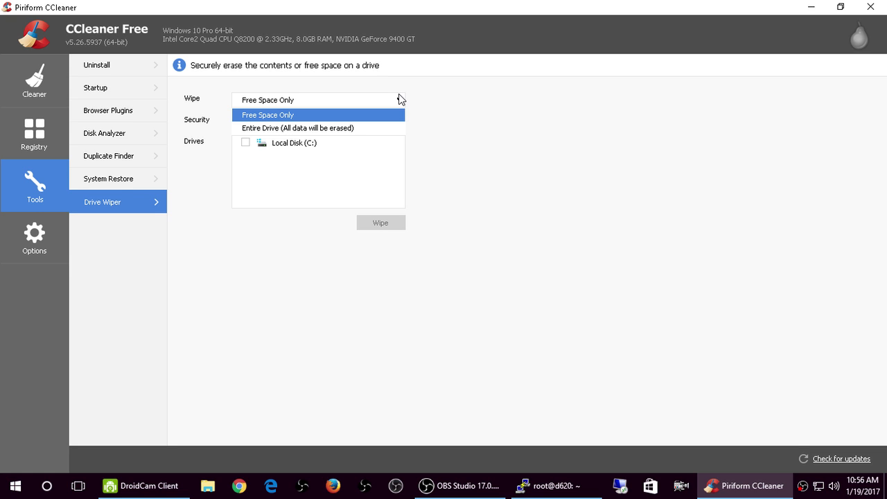
{"action": "left_click", "coordinate": [397, 97]}
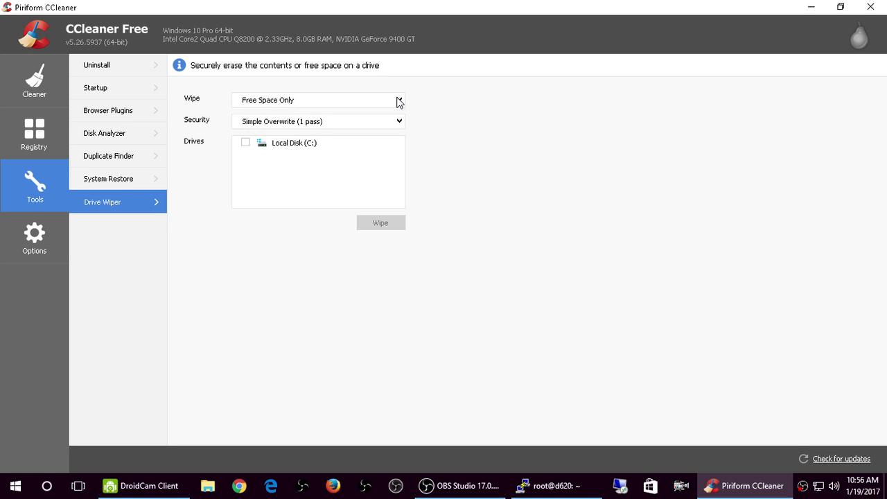